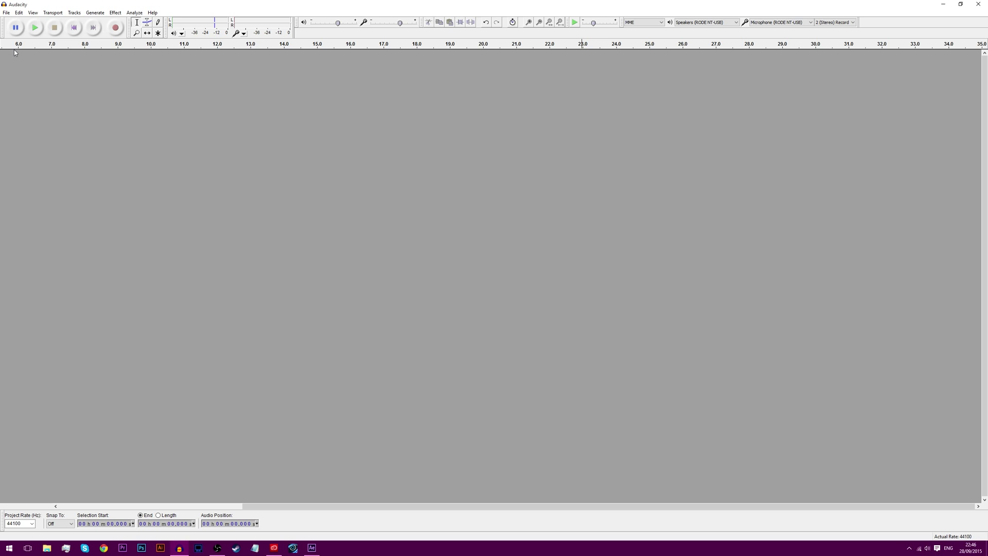
Maximize the Audacity window and start recording a new voice track
drag(467, 6, 422, 73)
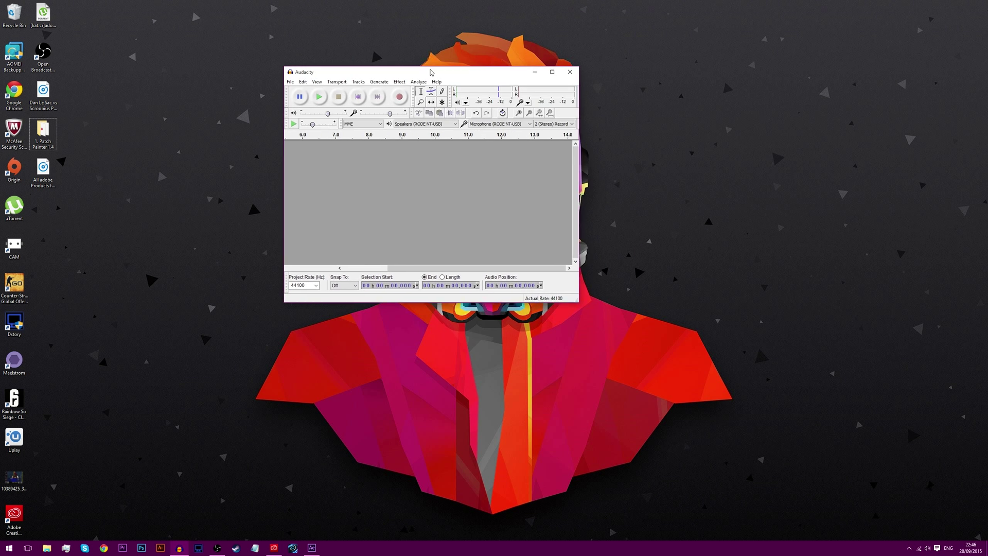
double_click(422, 73)
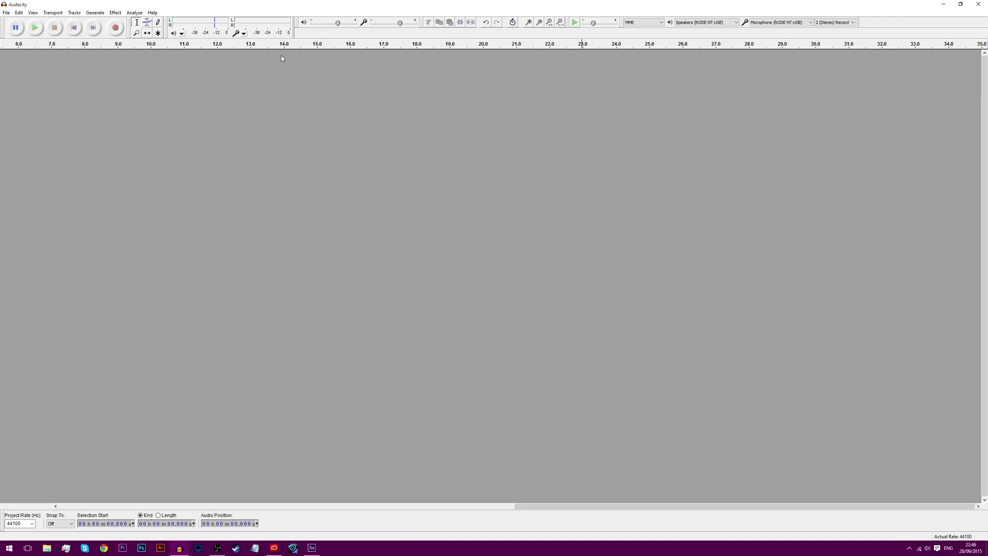
click(115, 28)
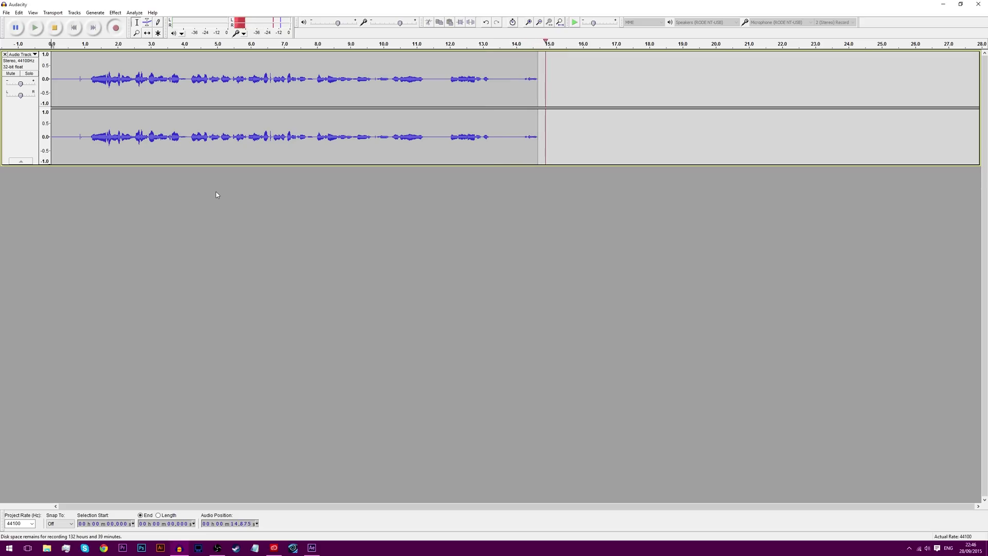
Stop recording, play back from 9.7 s, and delete the stretch from 11.2 to 12.0 s
key(space)
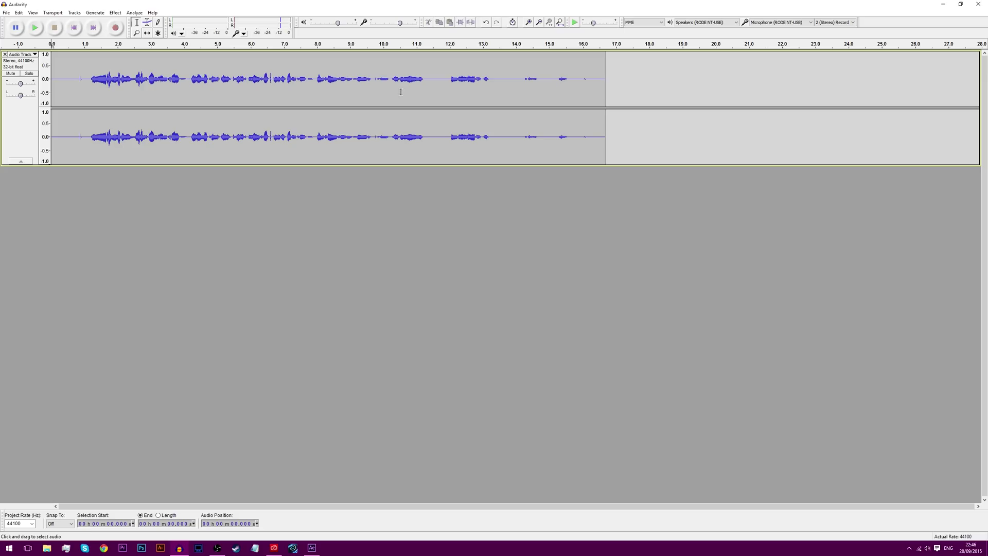
click(375, 85)
click(35, 28)
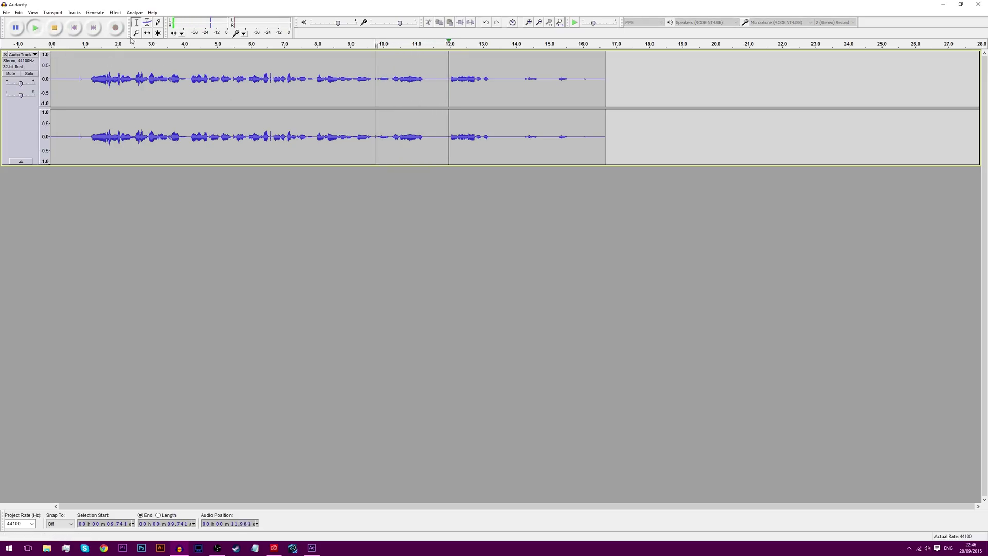
click(55, 28)
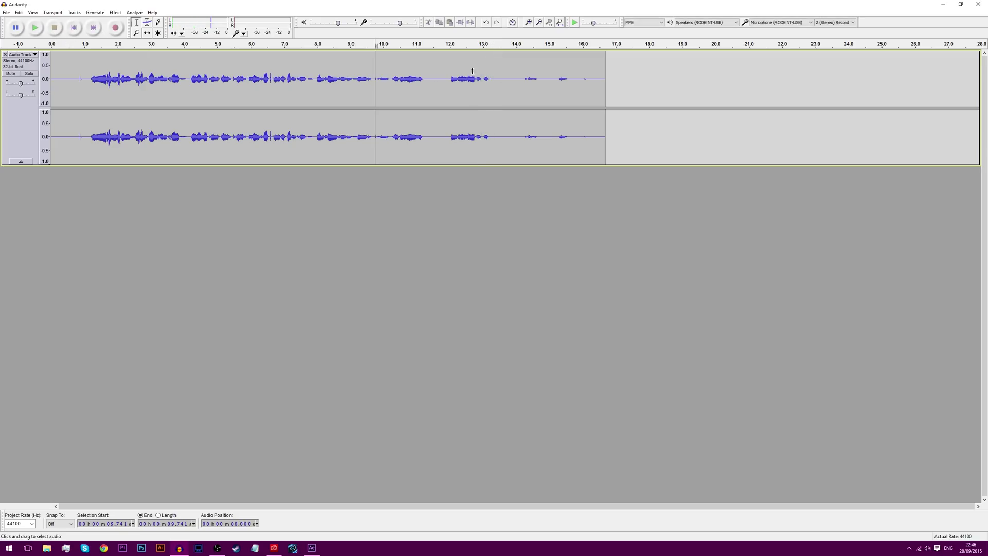
drag(423, 78, 450, 71)
key(Delete)
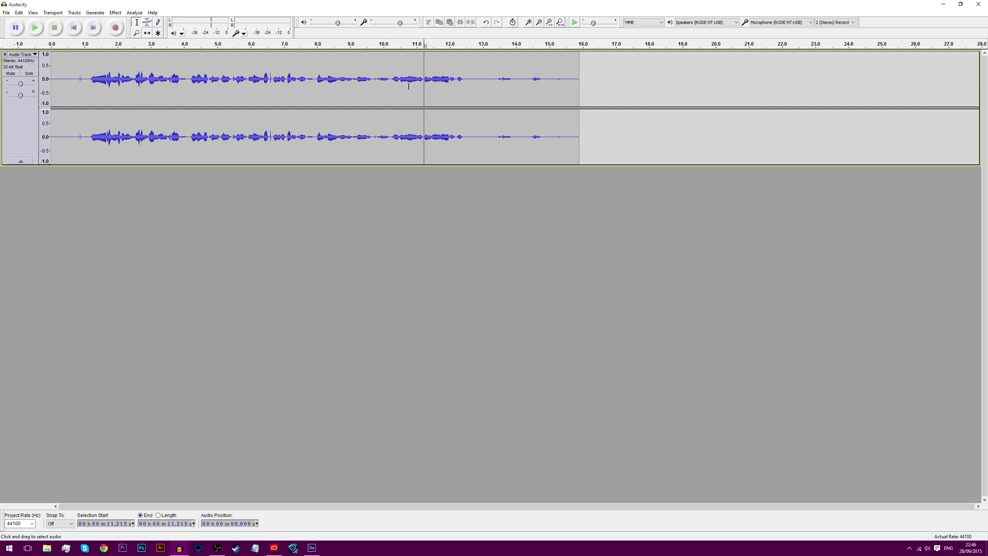
Play the edited section back from 9.4 s, then place the edit point at 12.458 s
click(401, 154)
drag(402, 82, 503, 88)
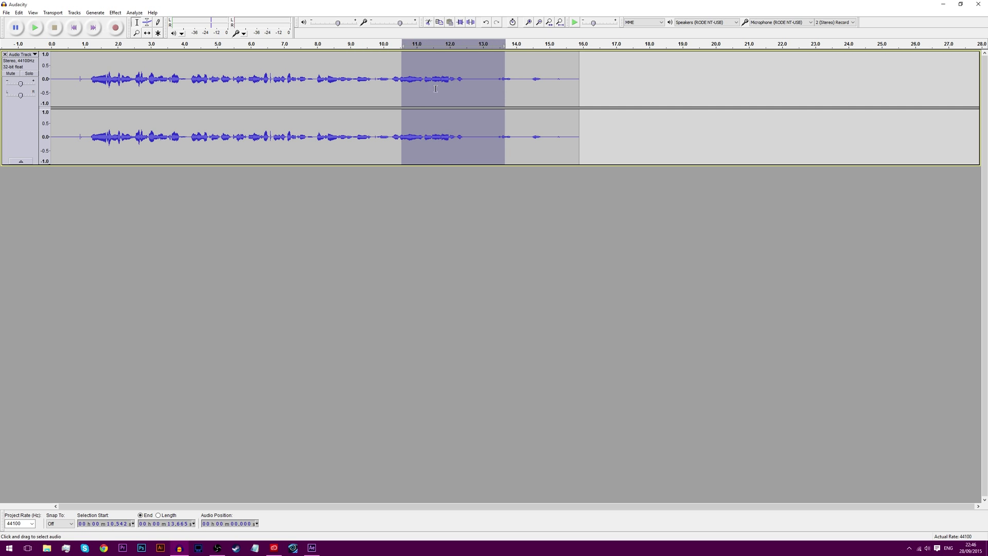
click(422, 88)
click(365, 84)
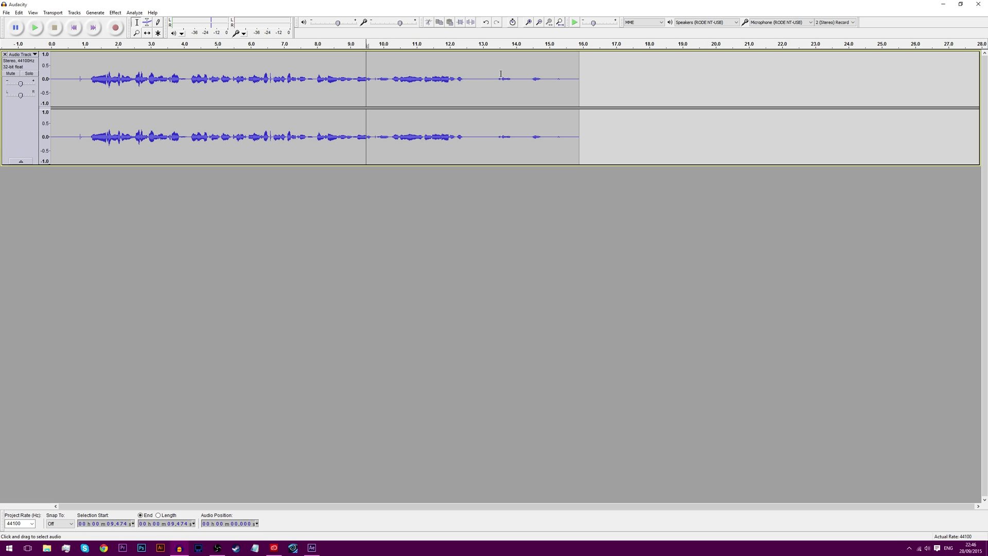
drag(360, 83, 486, 82)
click(387, 82)
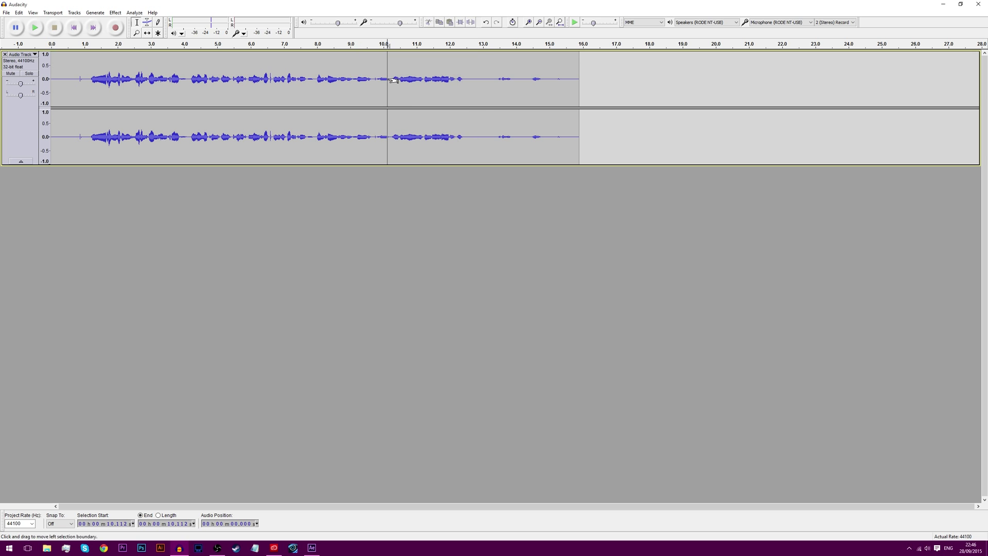
click(362, 71)
click(35, 28)
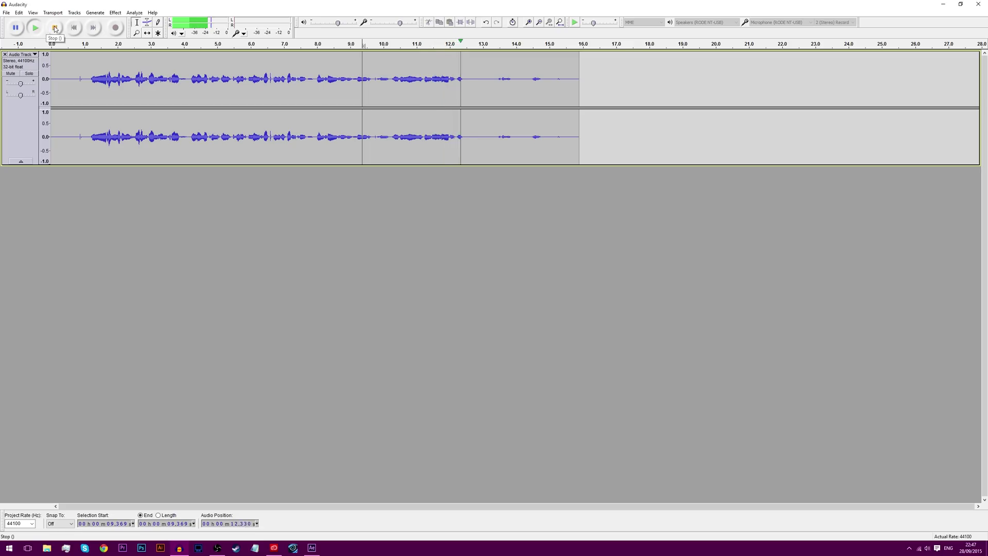
click(55, 28)
click(465, 79)
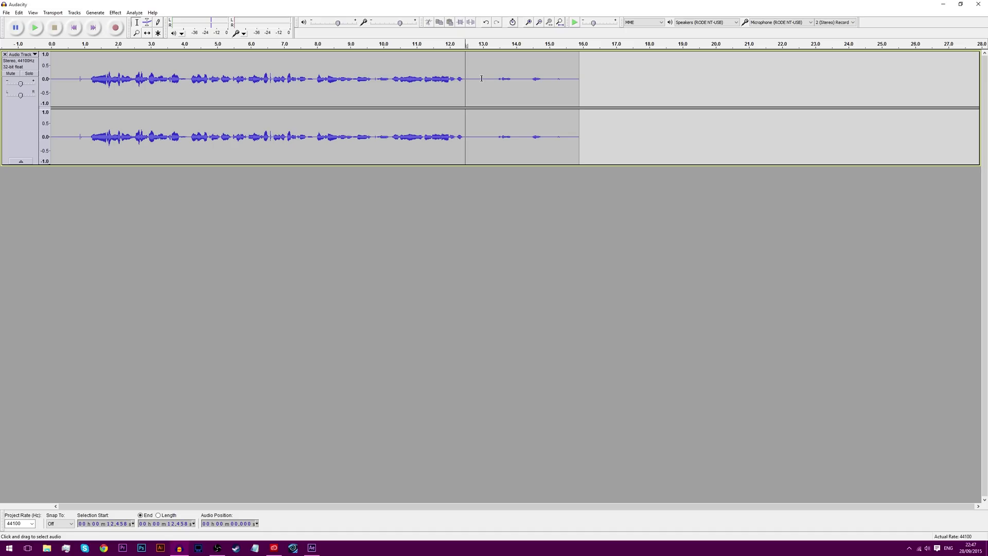
Trial-delete the tail from 12.458 s and the first 1.08 s, then undo both deletions
drag(467, 70, 580, 72)
key(Delete)
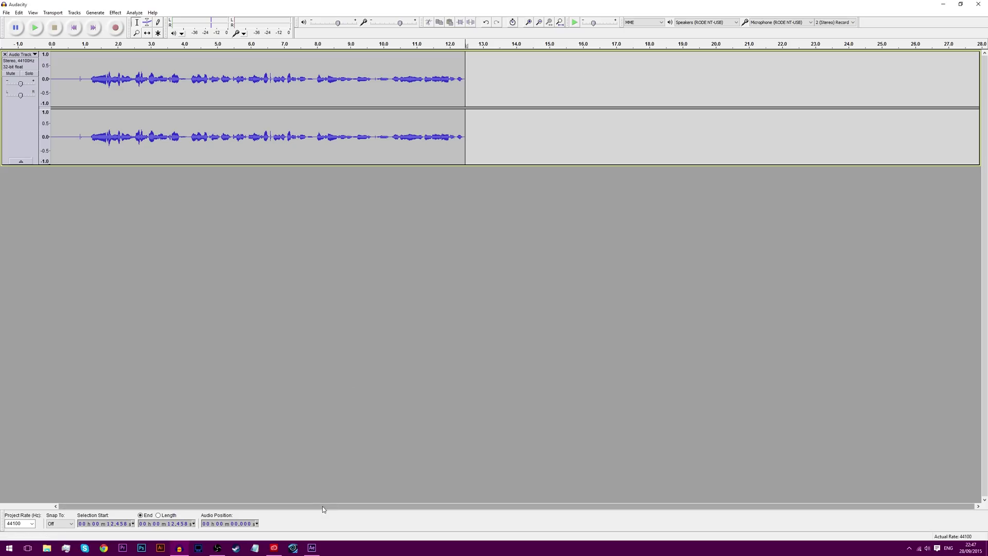
drag(87, 80, 1, 81)
key(Delete)
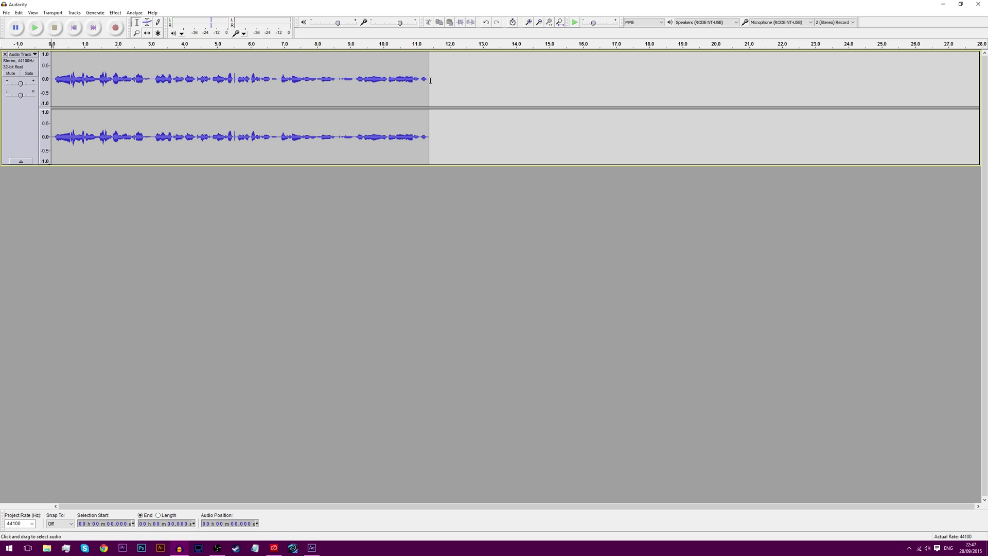
key(ctrl+z)
key(ctrl+z)
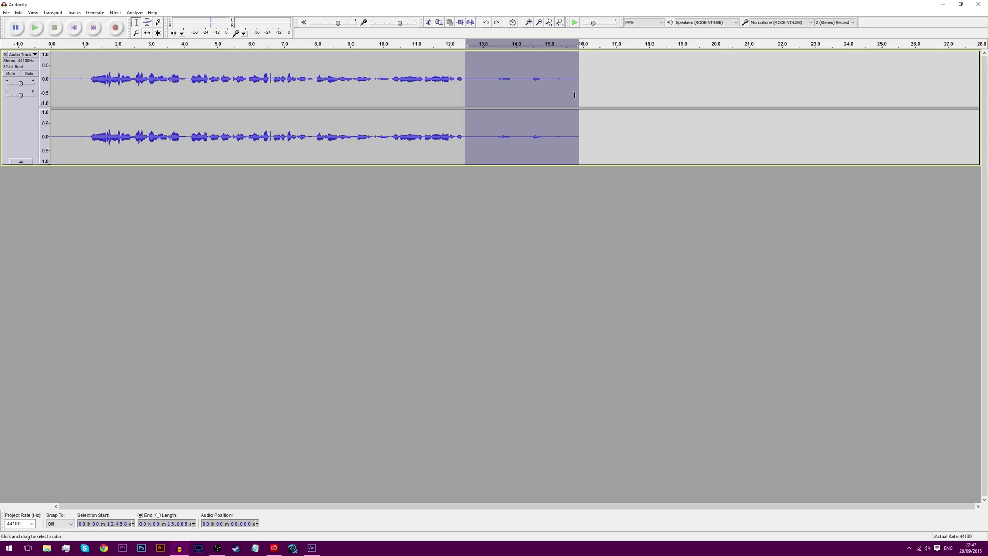
click(589, 95)
Audition 12.6–13.4 s, delete the audio after 13.42 s, and select the quiet ending as a noise sample
drag(468, 80, 495, 80)
click(40, 26)
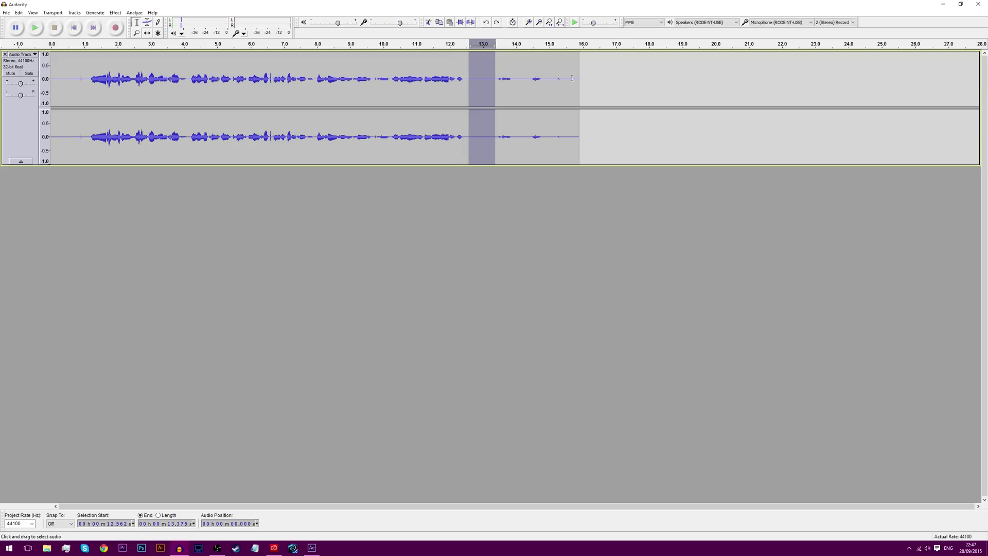
drag(579, 75, 497, 78)
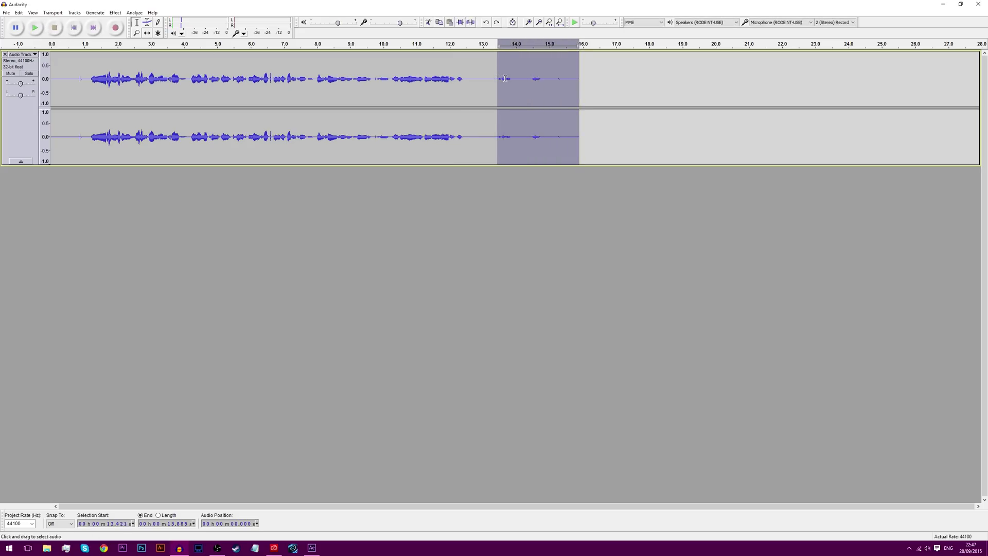
key(Delete)
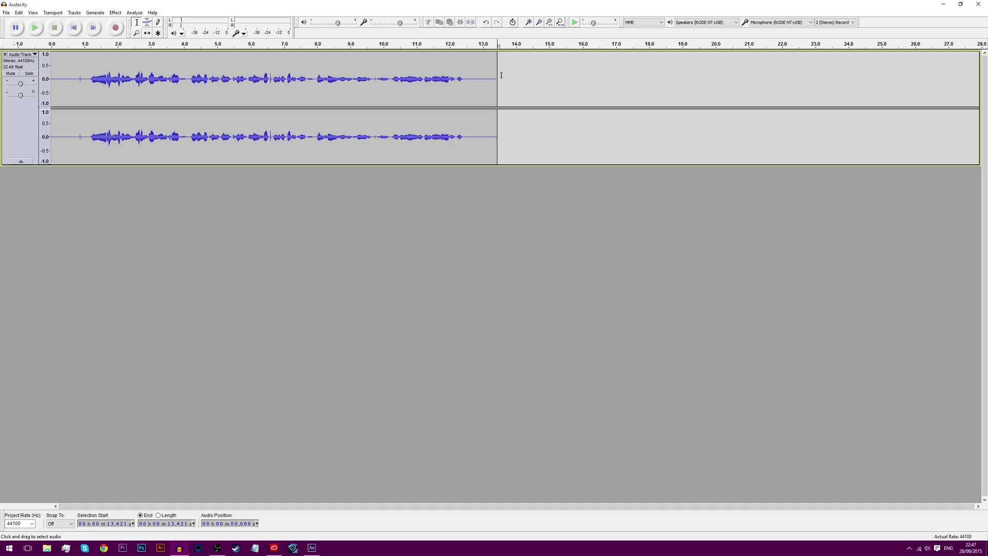
drag(497, 80, 468, 82)
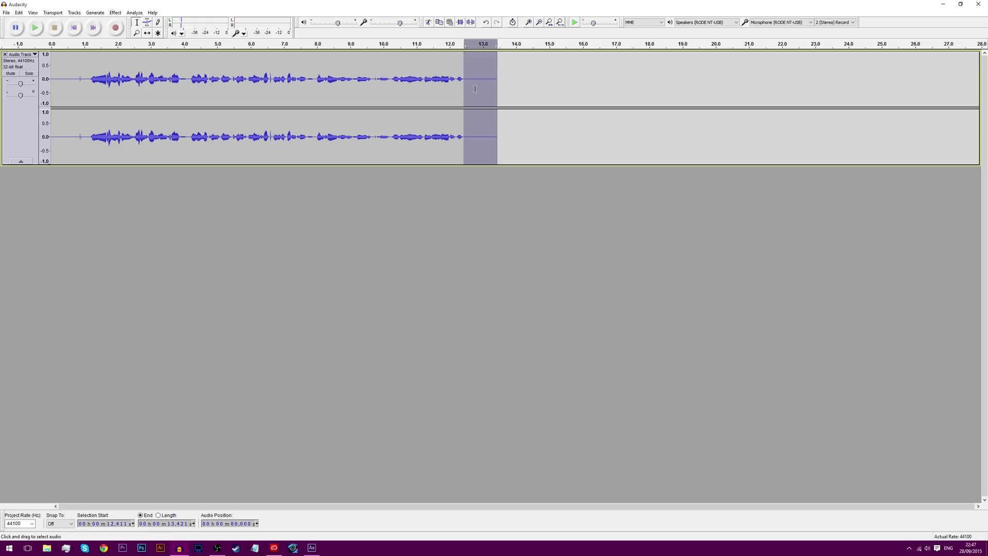
Listen to the quiet ending and capture it as the Noise Removal noise profile
click(31, 30)
click(116, 13)
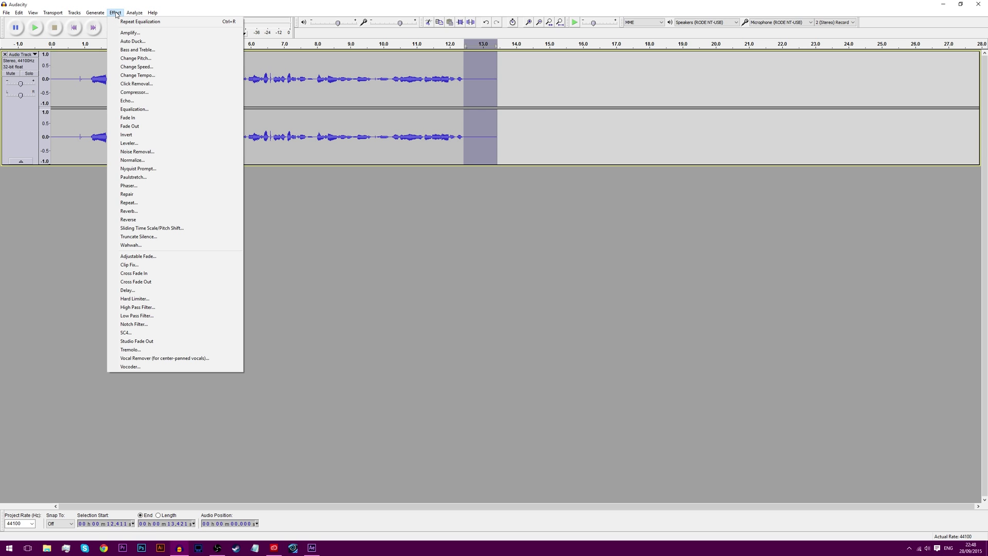
click(157, 154)
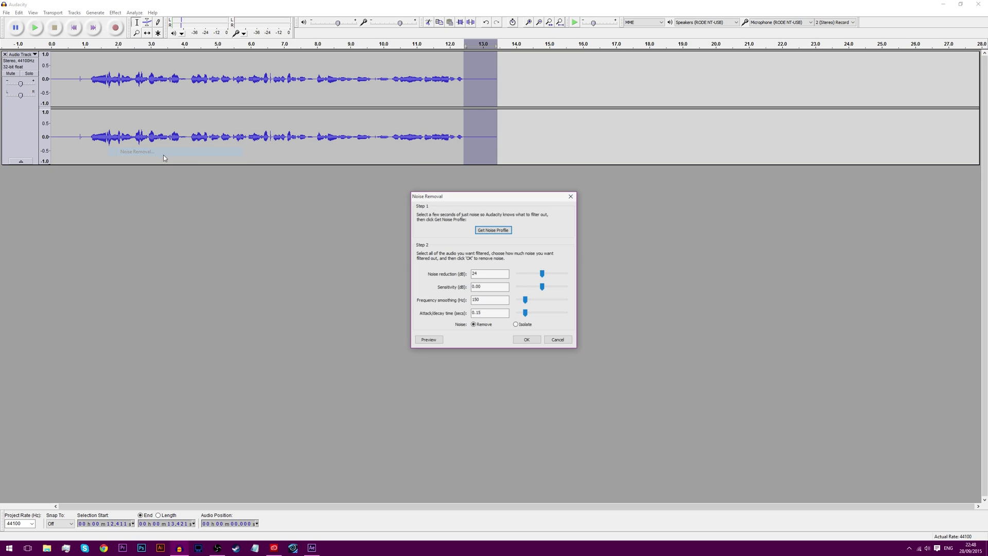
click(484, 231)
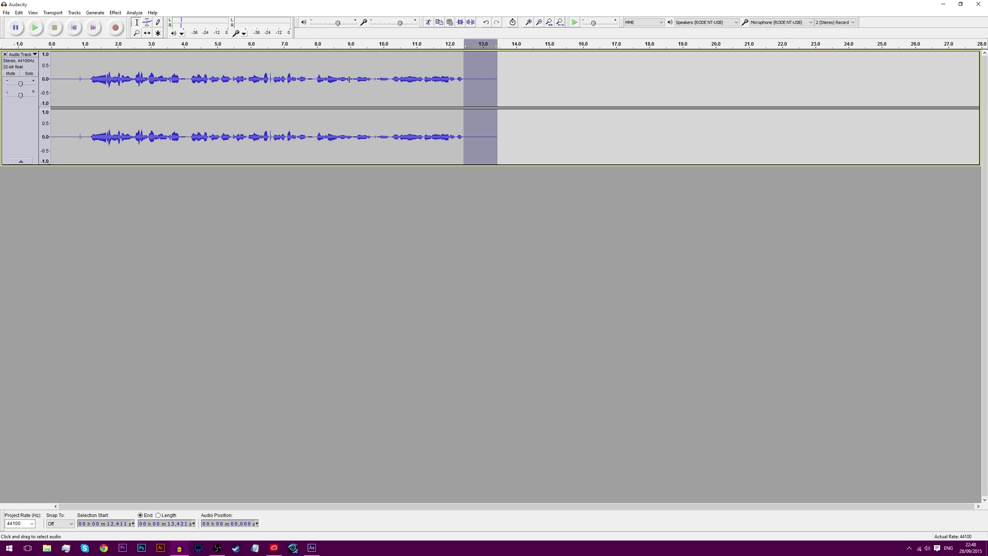
Apply Noise Removal to the whole clip from 0 to 13.421 seconds
double_click(274, 78)
click(115, 12)
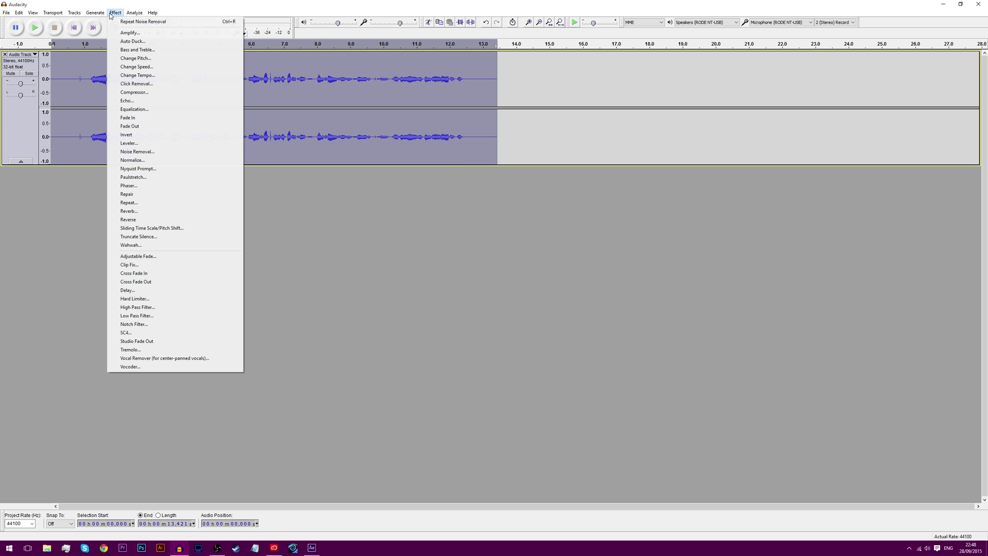
click(143, 151)
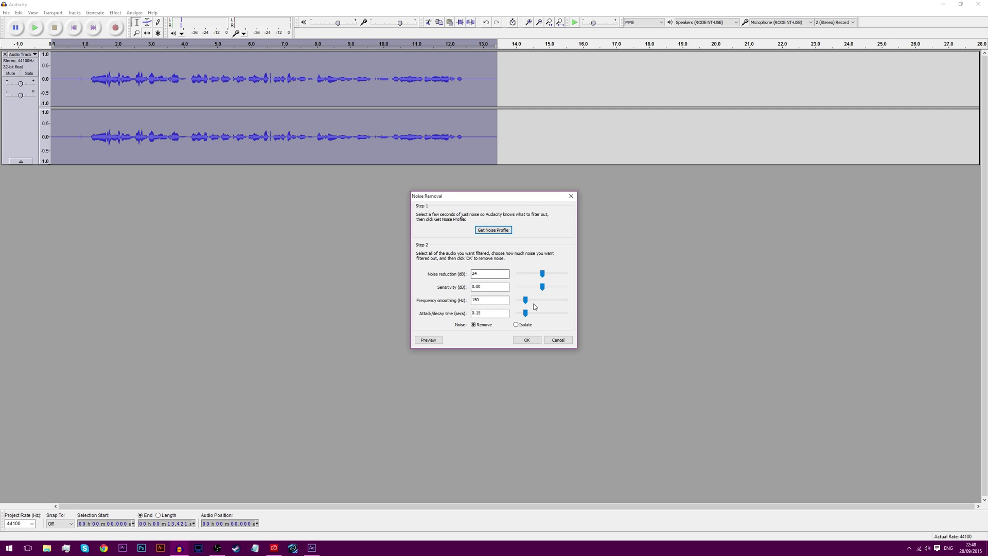
click(516, 340)
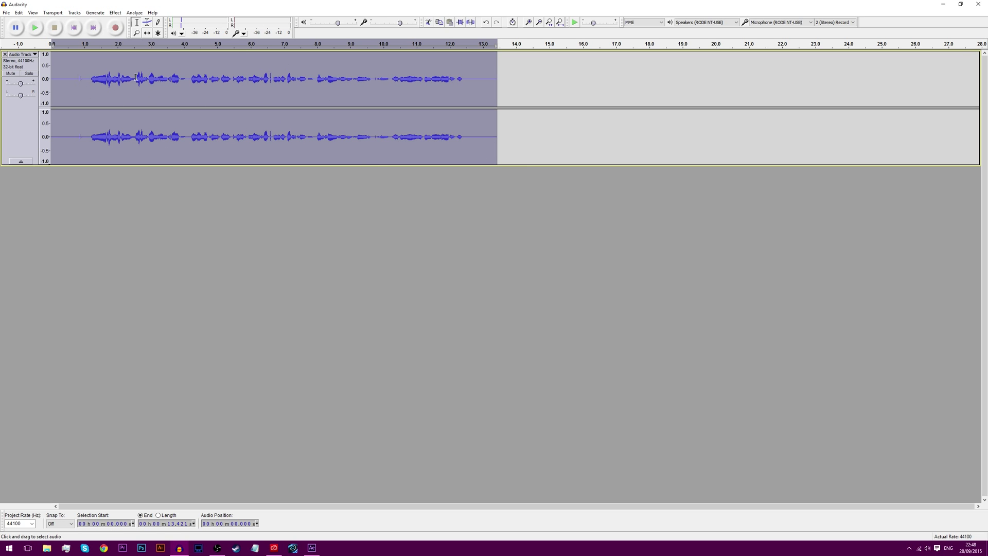
Review the cleaned recording, checking points at 0.789, 7.953 and 12.318 seconds
click(35, 30)
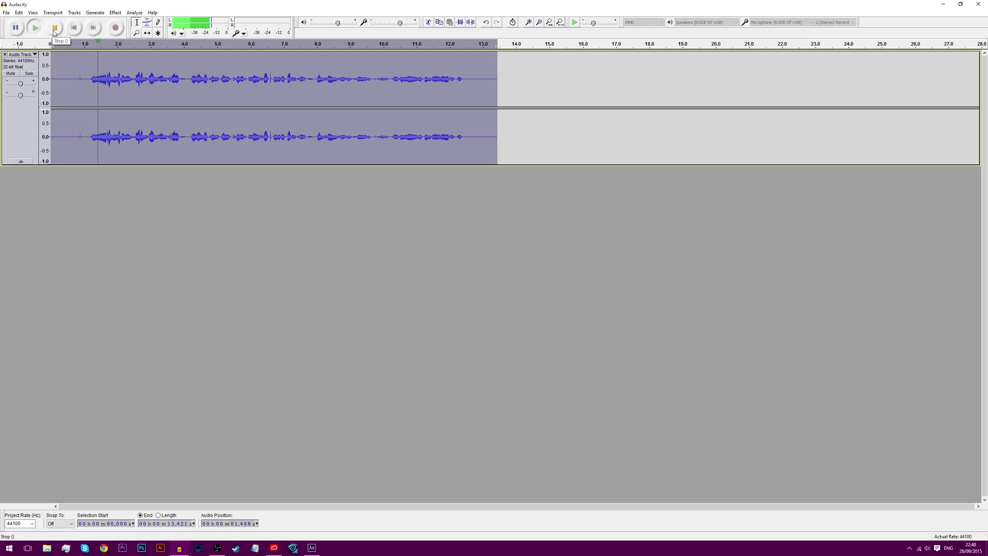
click(55, 29)
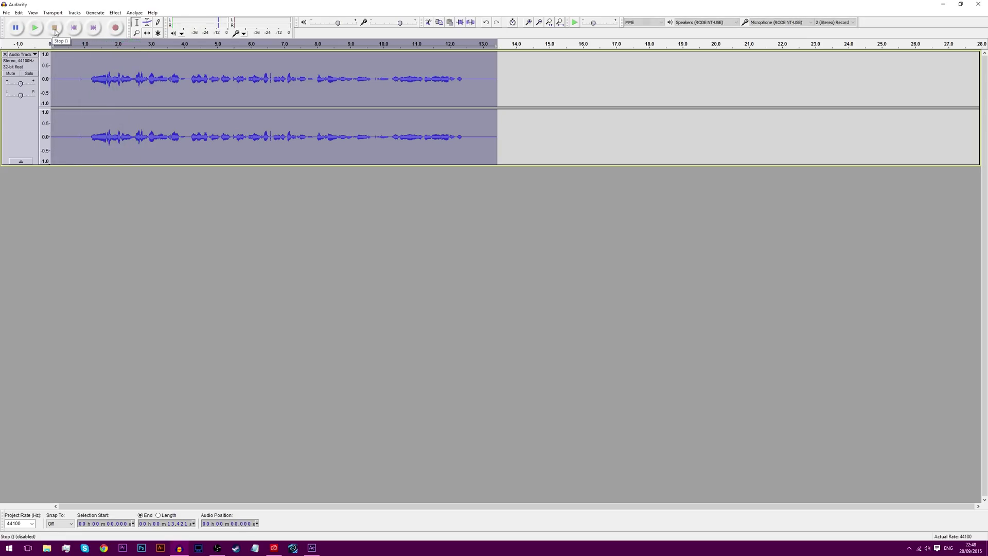
click(179, 90)
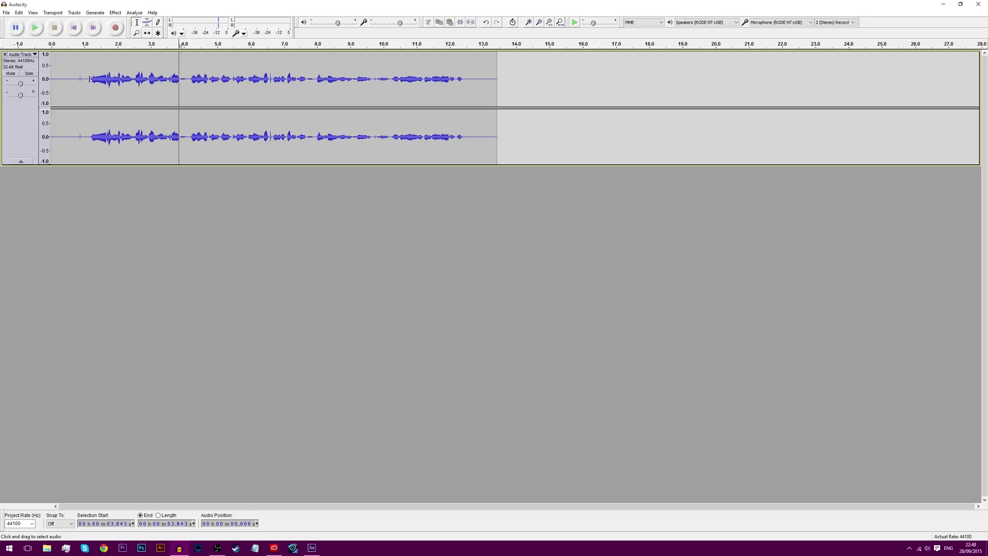
click(90, 79)
click(77, 79)
click(468, 77)
click(330, 79)
click(316, 79)
click(461, 78)
click(42, 36)
Select the whole track and load the Bass Boost EQ curve, lowering its 100 Hz point to about 7 dB
key(ctrl+a)
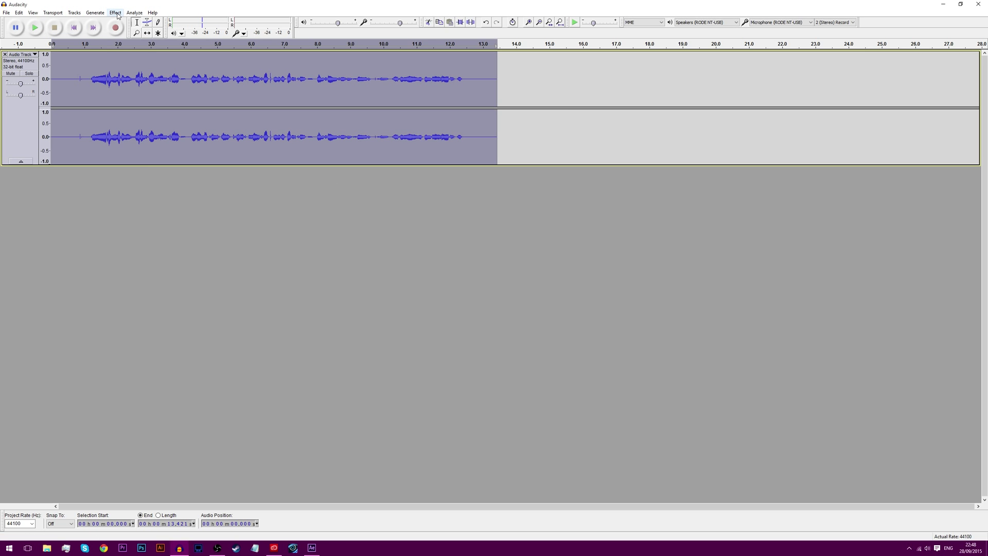
click(115, 12)
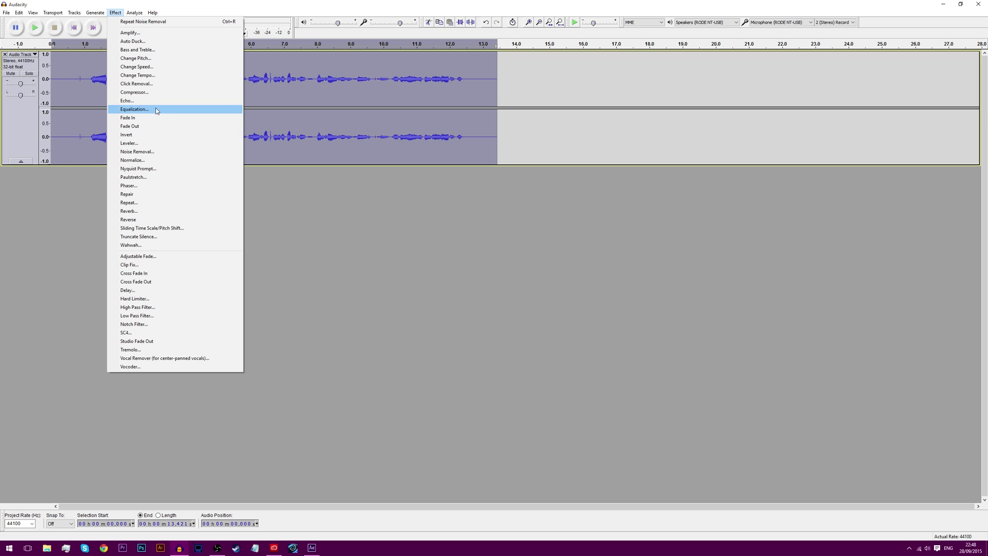
click(134, 109)
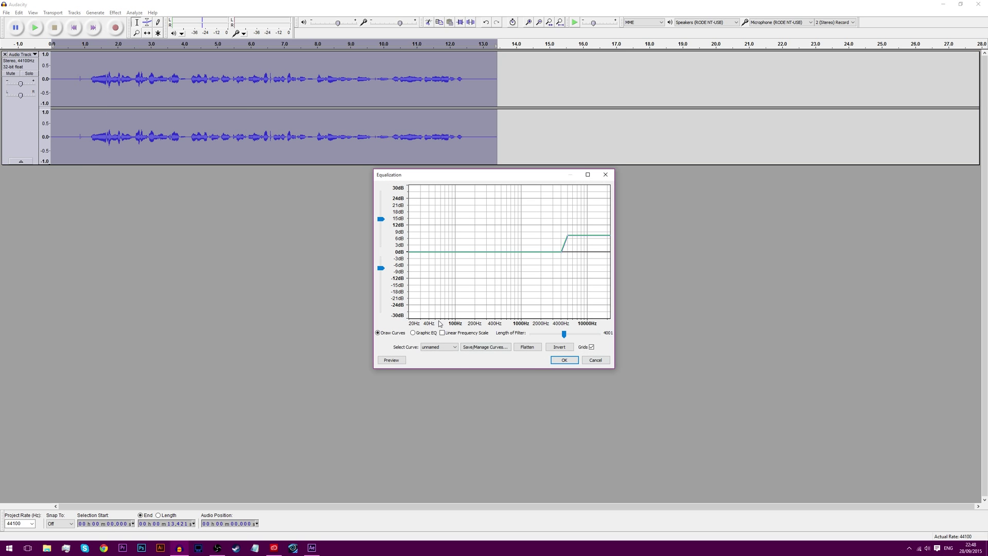
click(454, 349)
click(443, 377)
drag(456, 233, 456, 239)
Apply the bass boost and play the result back from 1.091 seconds
click(564, 360)
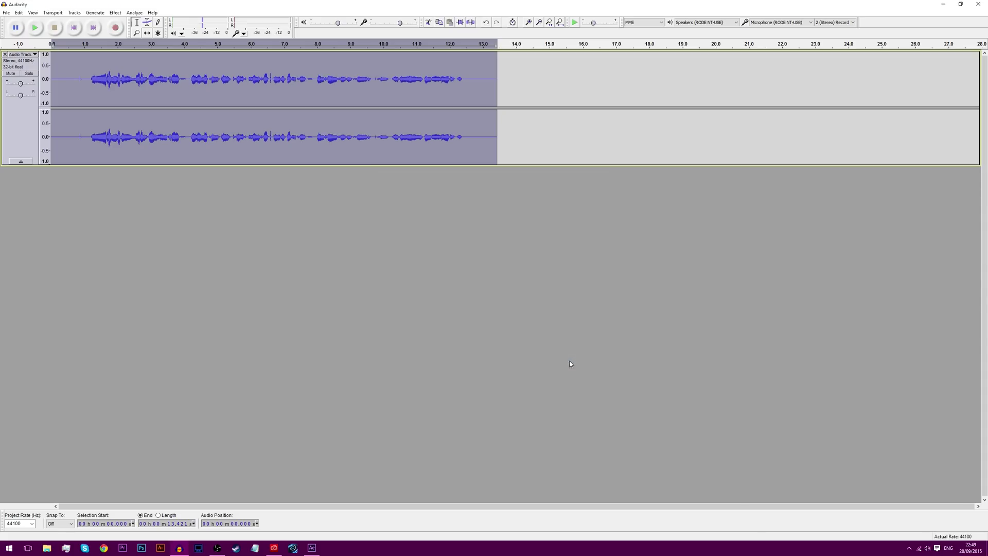
click(88, 80)
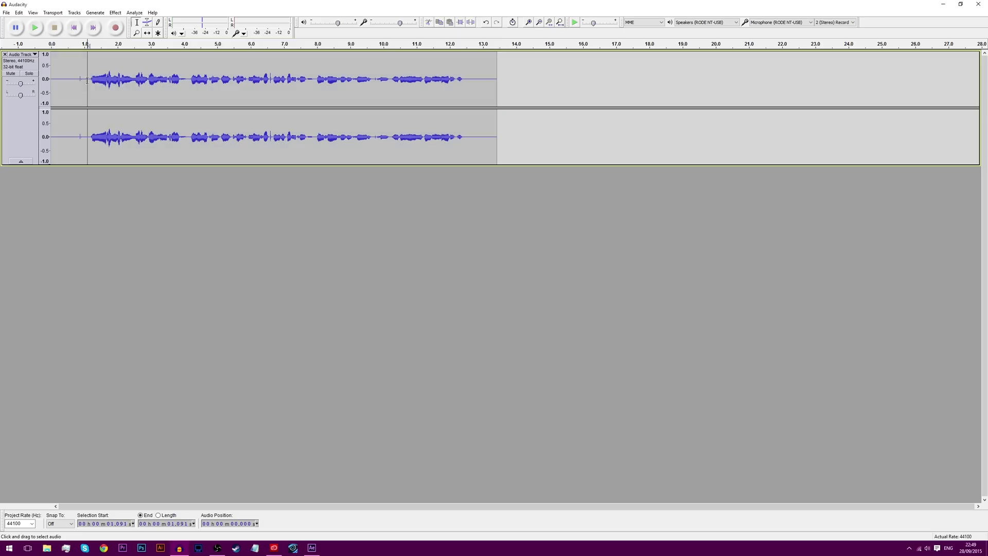
click(35, 27)
click(57, 28)
Apply a slightly lowered Treble Boost EQ curve, about +8 dB above 4000 Hz, to the whole track
key(ctrl+a)
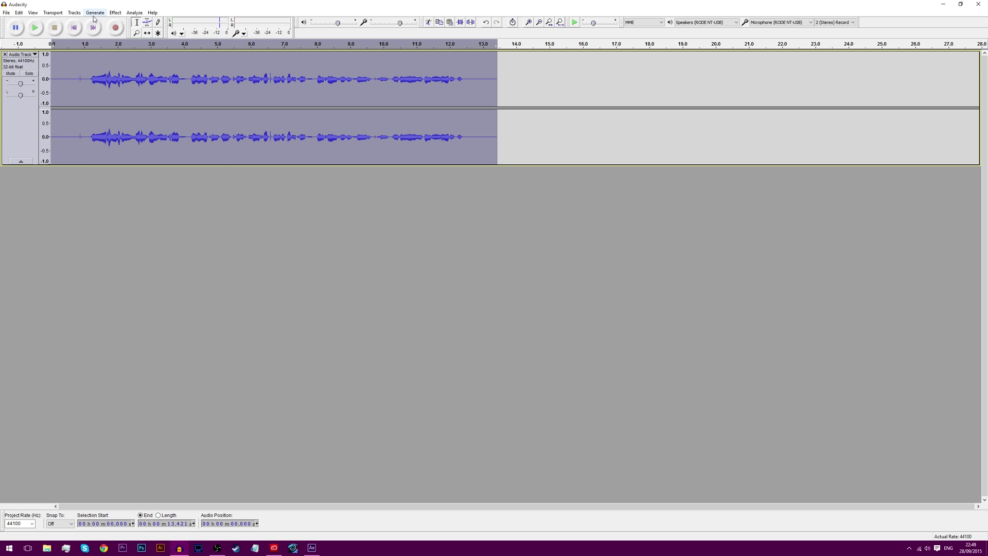
click(115, 13)
click(150, 109)
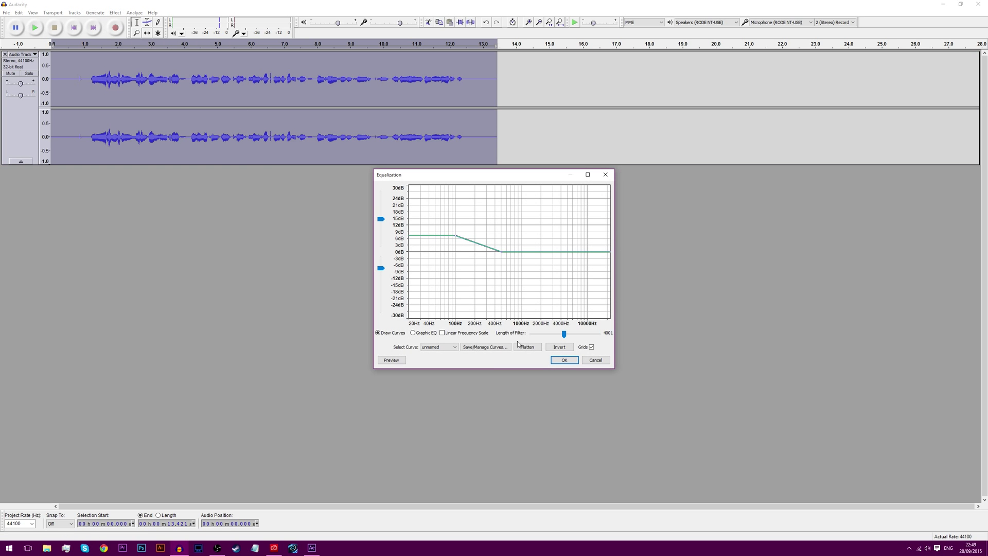
click(439, 347)
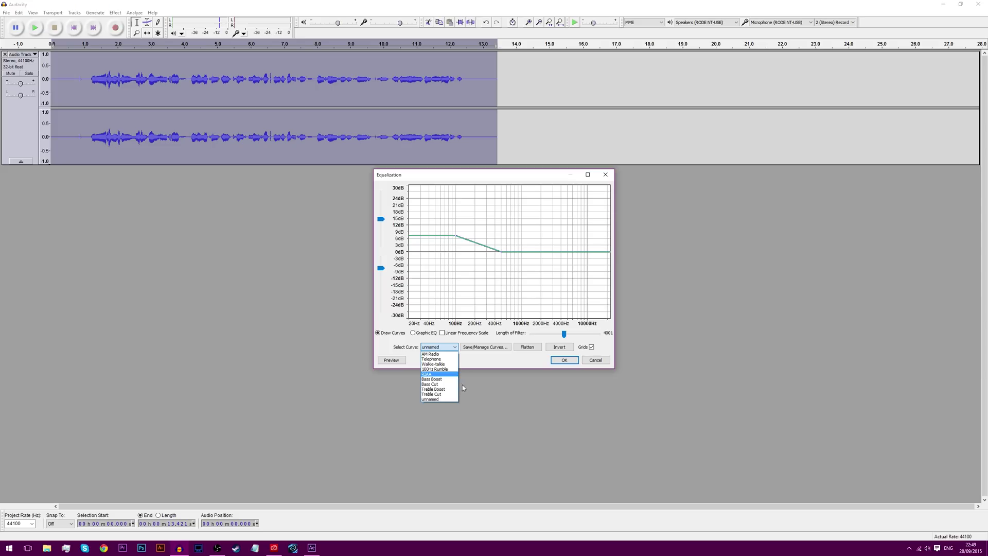
click(432, 389)
drag(568, 235, 569, 237)
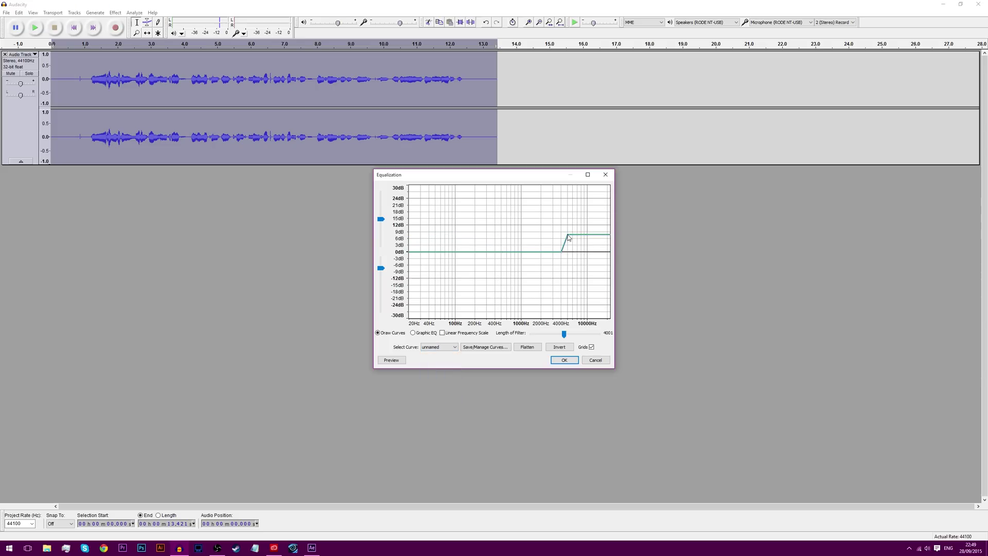
click(564, 360)
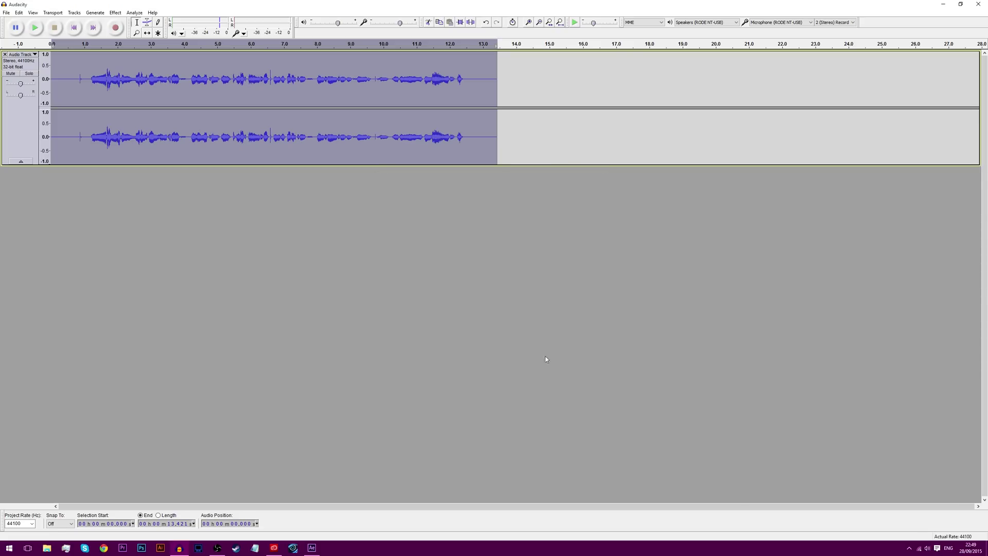
click(39, 28)
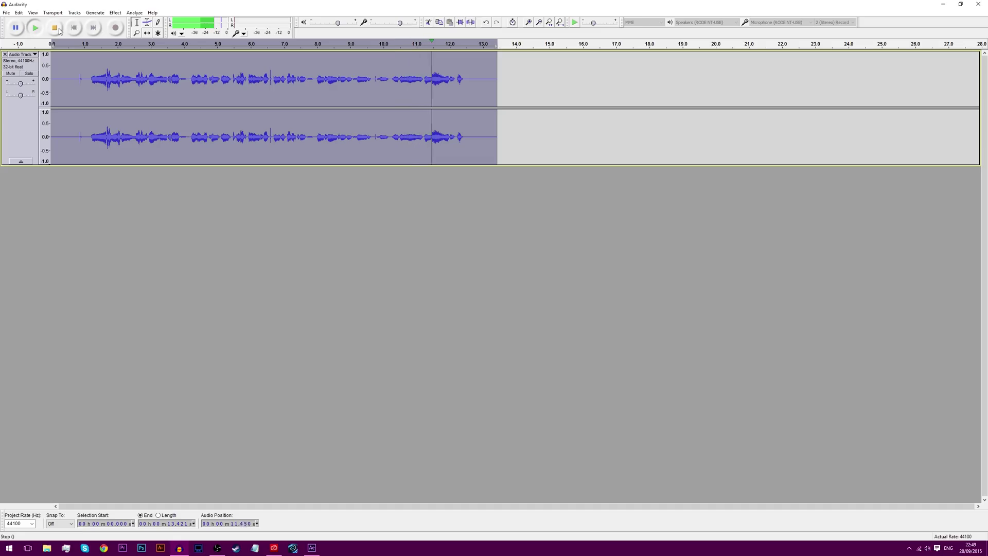
click(59, 31)
click(141, 85)
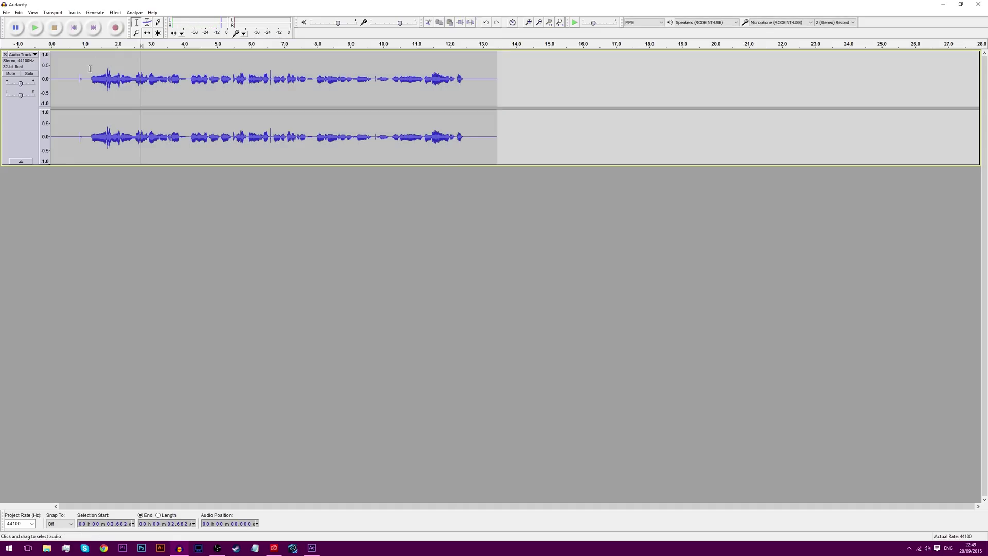
drag(89, 77, 133, 82)
click(113, 90)
click(370, 84)
drag(190, 72, 466, 77)
key(space)
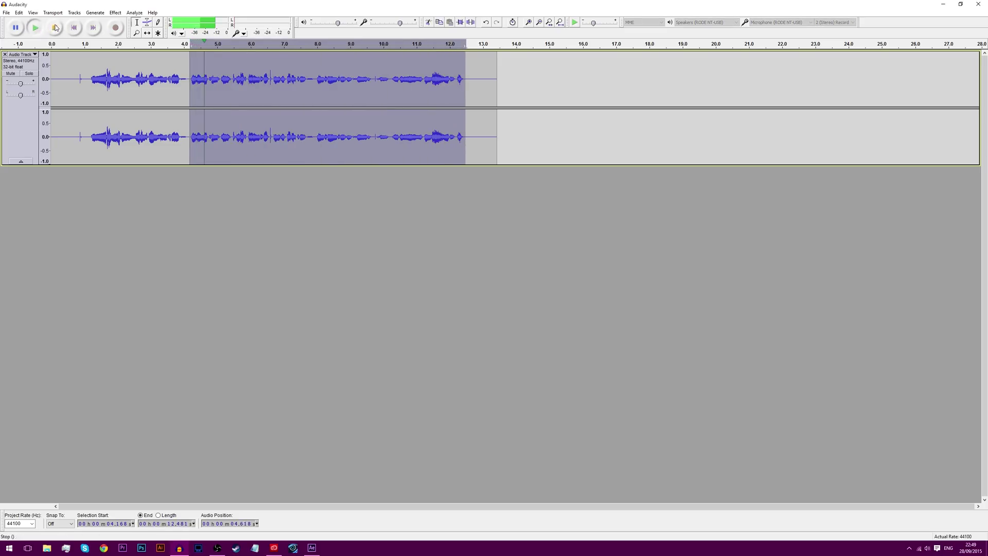
click(55, 28)
click(266, 81)
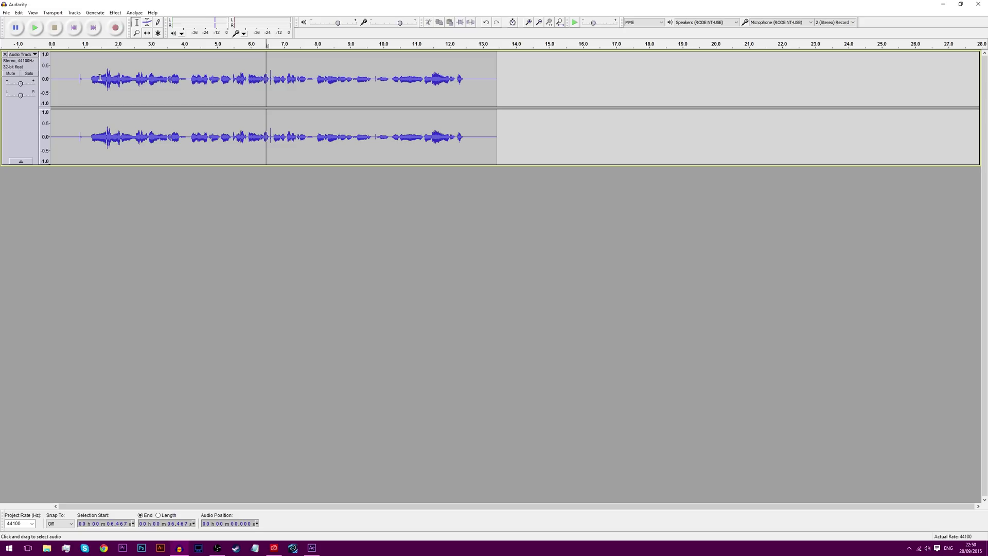
click(531, 67)
click(526, 70)
click(533, 72)
click(549, 82)
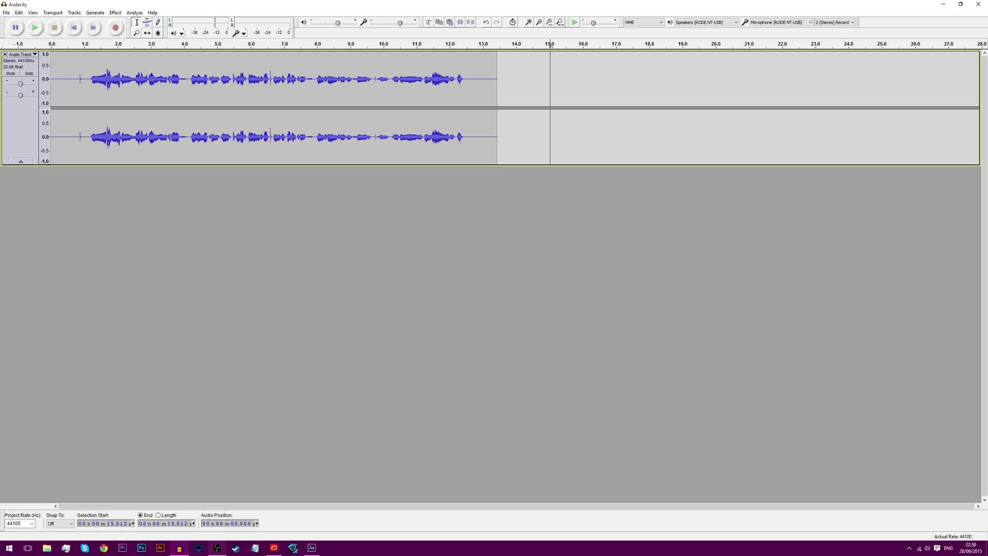
click(216, 546)
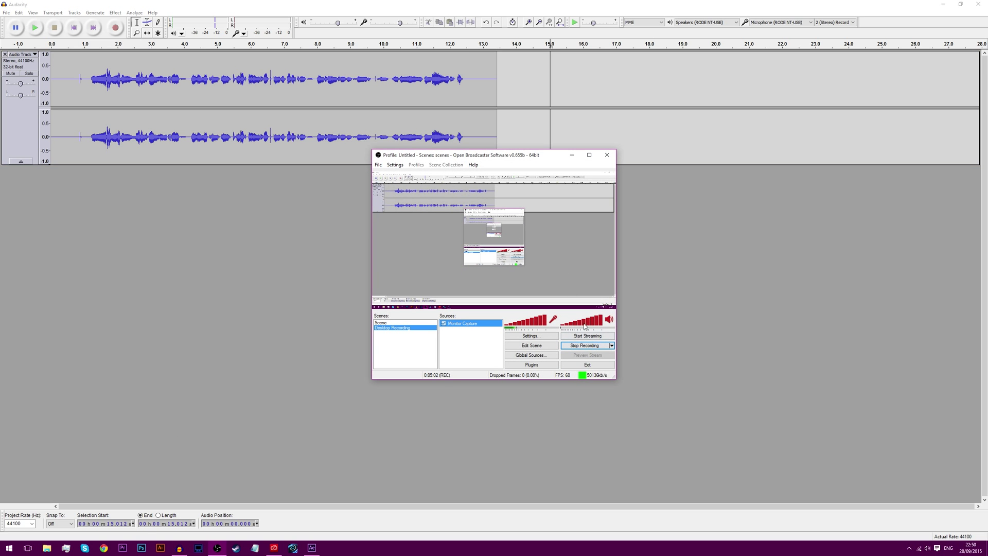
click(699, 256)
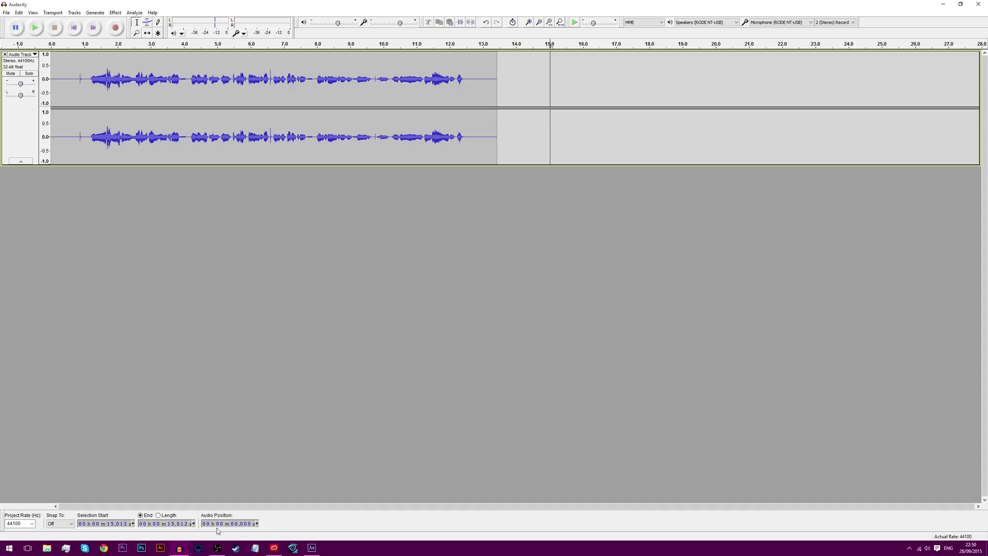
mouse_move(213, 549)
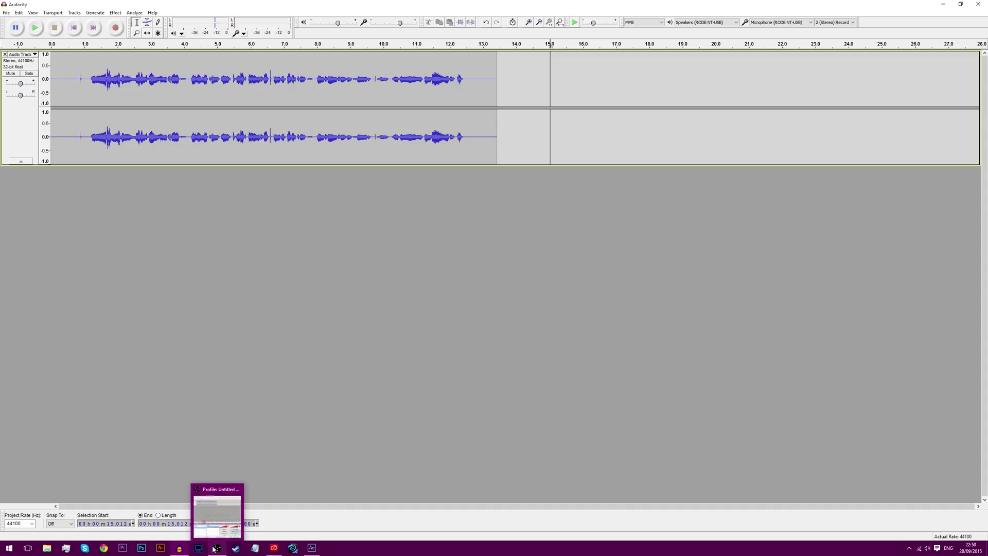